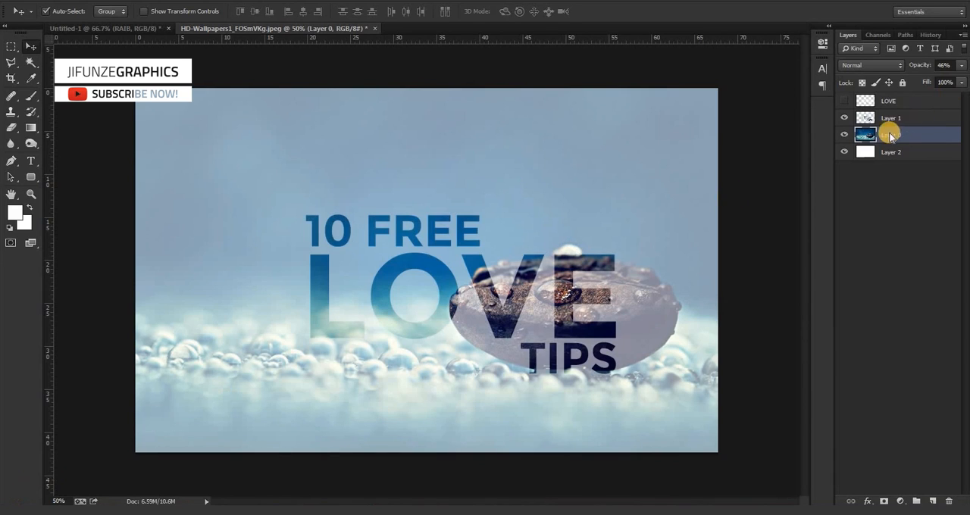
# Restore Layer 0 to 100% opacity and delete Layer 1 and the LOVE layer.
pyautogui.click(960, 65)
pyautogui.moveTo(937, 81); pyautogui.dragTo(962, 72)
pyautogui.click(896, 119)
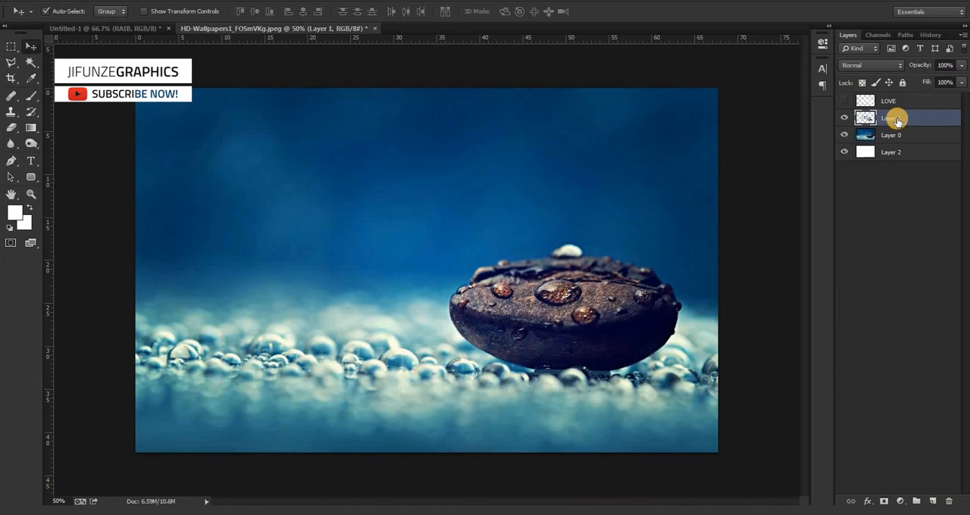
pyautogui.press('Delete')
pyautogui.click(894, 104)
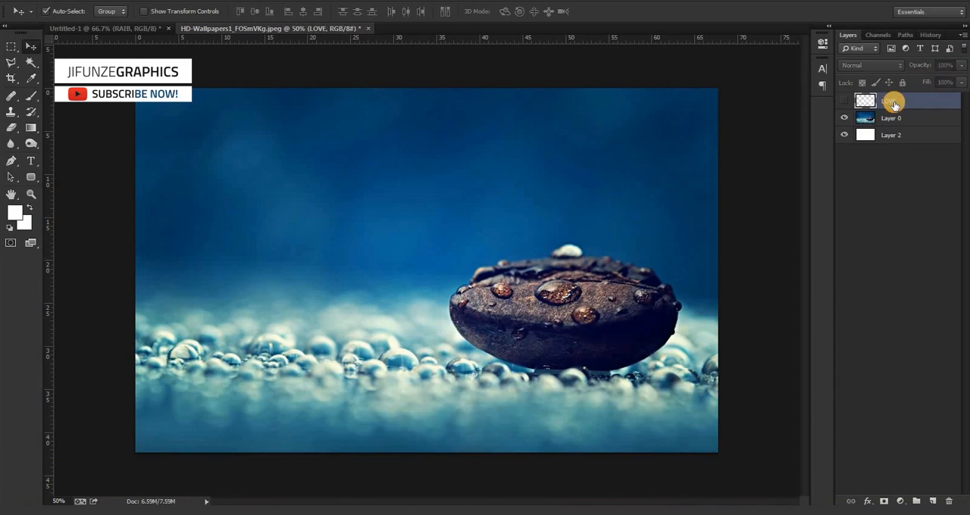
pyautogui.press('Delete')
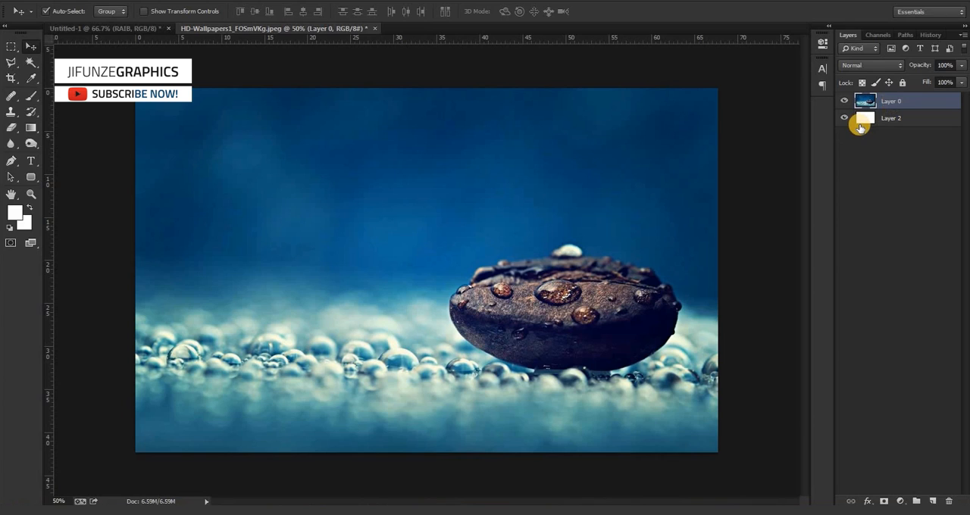
# Add the white text "10 FREE" in the upper left area of the image and enlarge it to about 121 pt.
pyautogui.press('t')
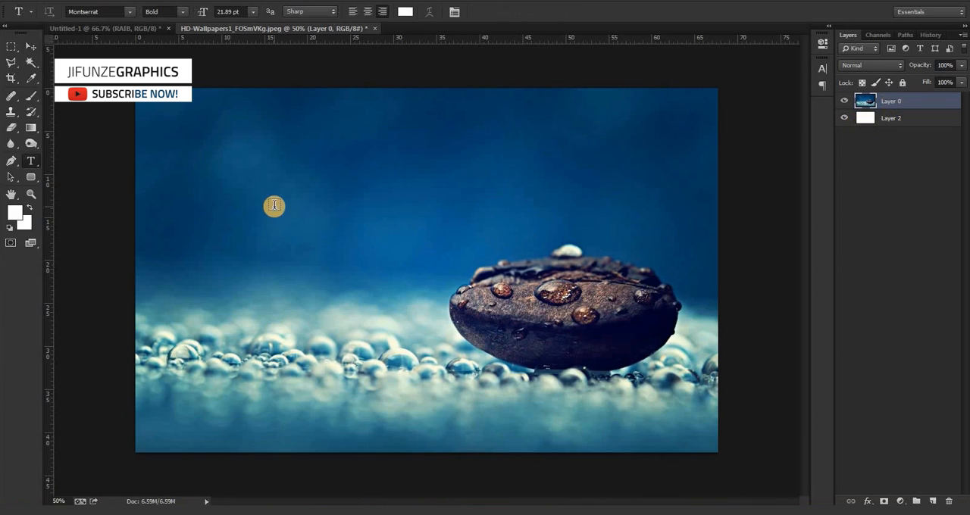
pyautogui.click(271, 196)
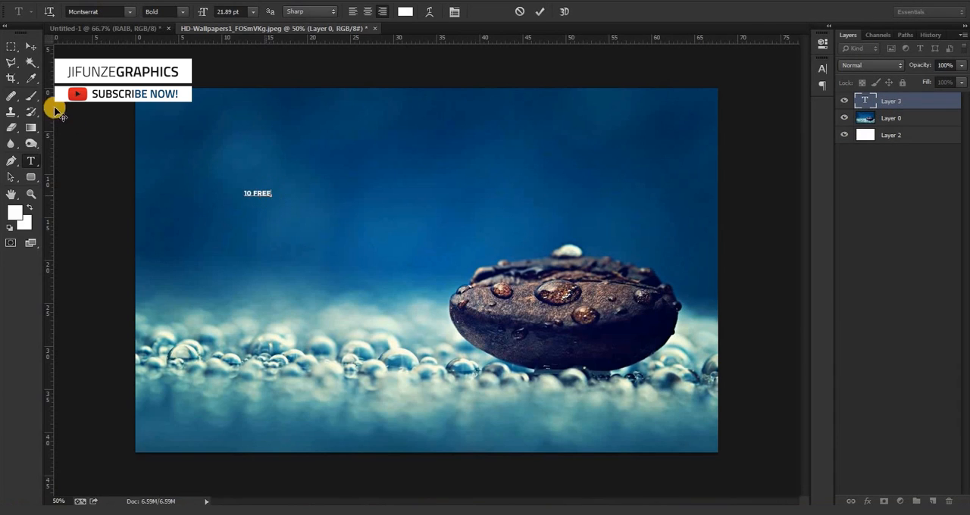
pyautogui.click(29, 48)
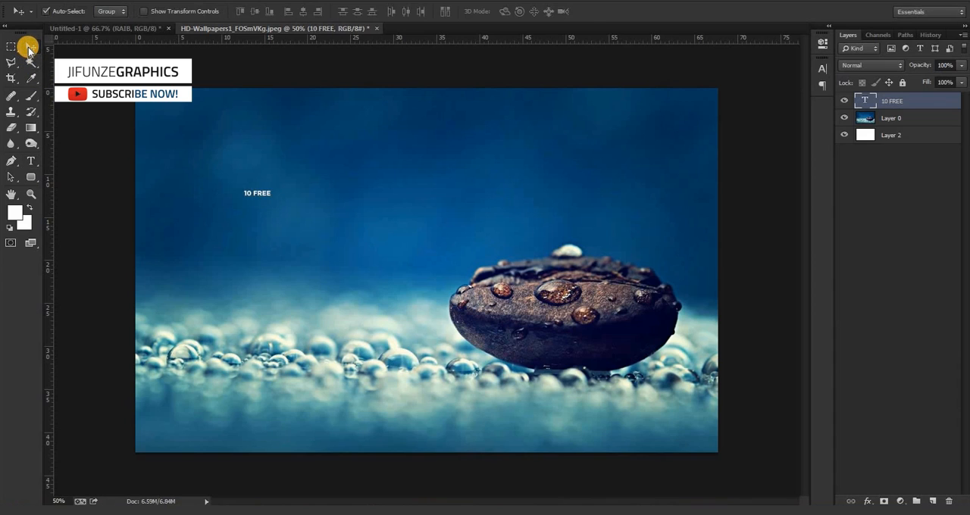
pyautogui.hotkey('ctrl', 't')
pyautogui.moveTo(270, 196); pyautogui.dragTo(386, 256)
pyautogui.press('Return')
pyautogui.moveTo(354, 212); pyautogui.dragTo(379, 210)
# Add a separate text layer reading "PHOT0SHOP" below "10 FREE", correcting the mistyped middle letter.
pyautogui.press('t')
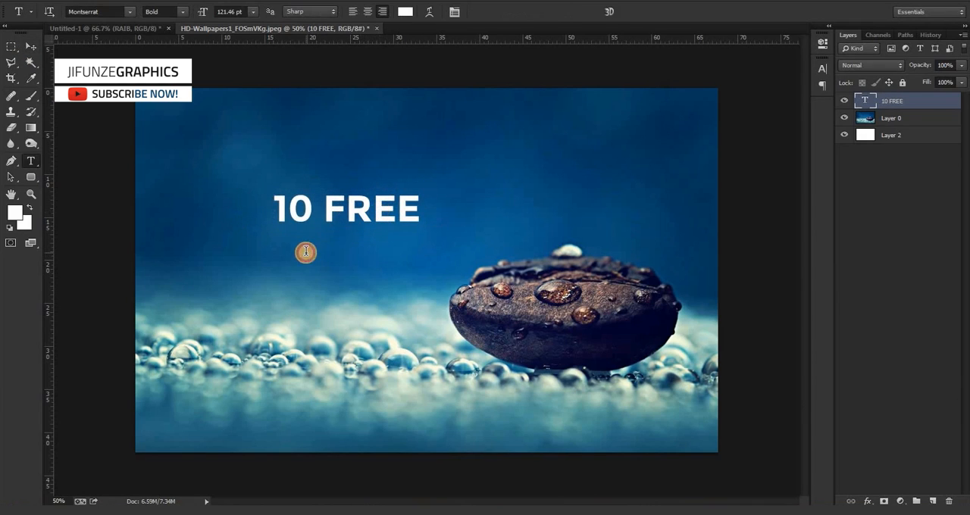
pyautogui.click(306, 252)
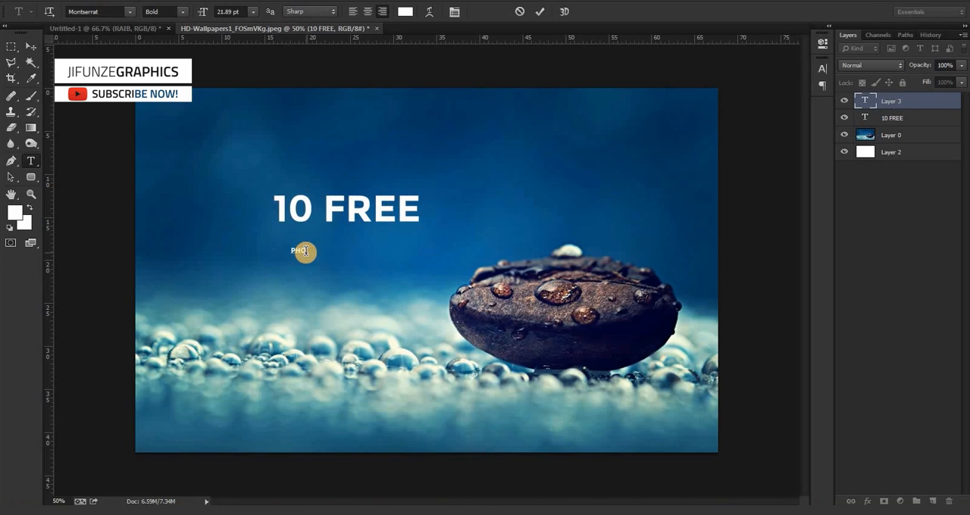
pyautogui.write('PHOPTPSHOP')
pyautogui.click(280, 249)
pyautogui.press('BackSpace')
pyautogui.write('O')
pyautogui.click(23, 47)
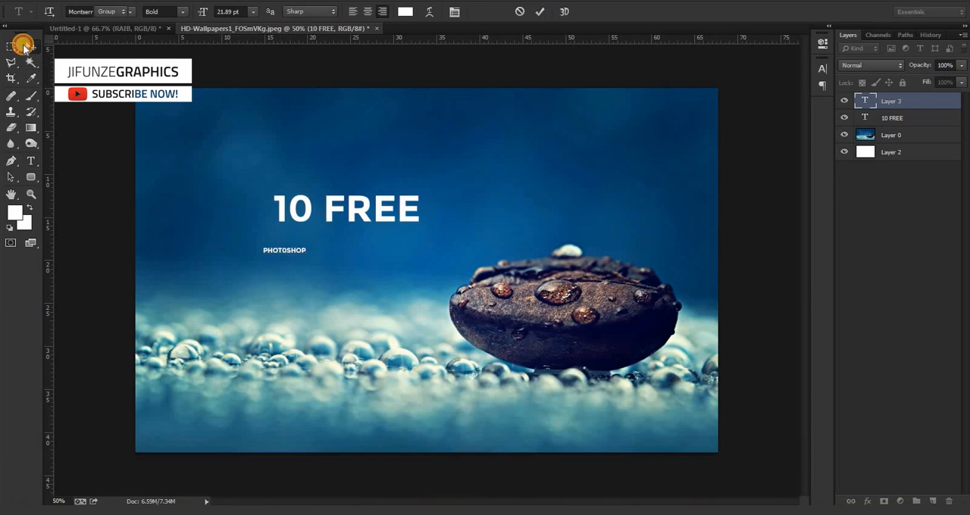
# Scale the PHOT0SHOP text to about 774% and shift it slightly right and down across the bean.
pyautogui.hotkey('ctrl', 't')
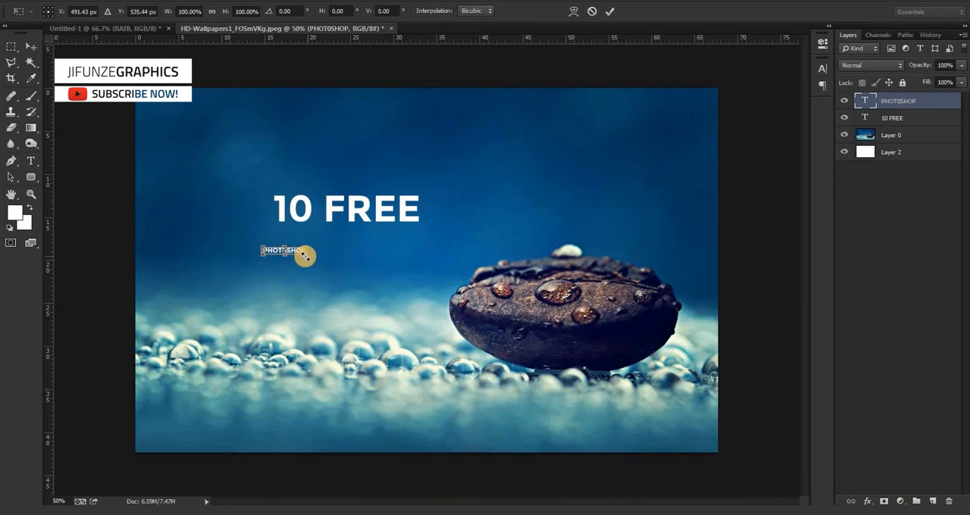
pyautogui.moveTo(304, 256); pyautogui.dragTo(588, 333)
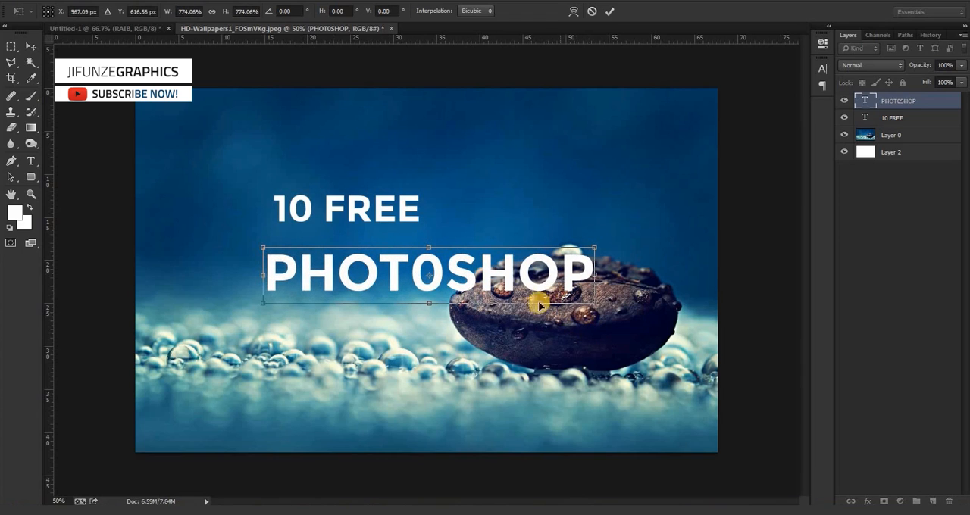
pyautogui.press('Return')
pyautogui.moveTo(514, 267); pyautogui.dragTo(537, 290)
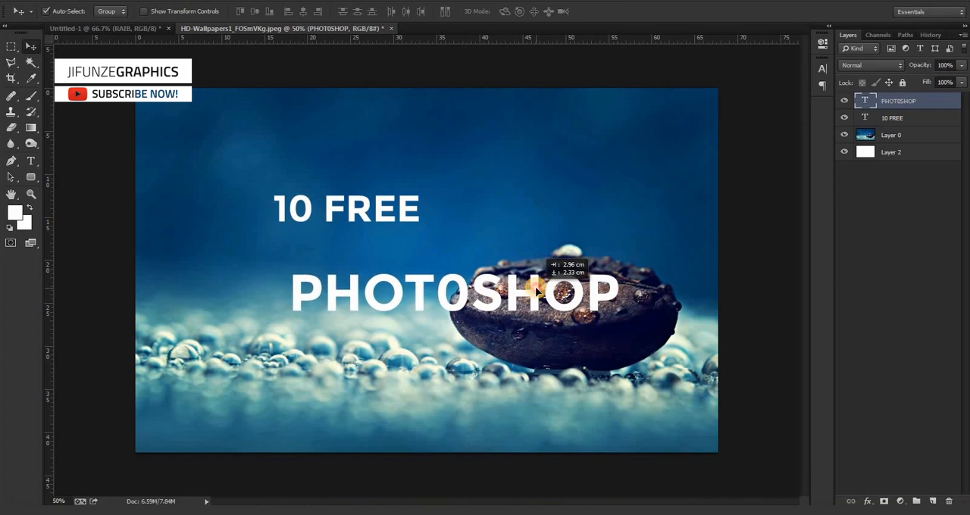
# Enlarge the PHOT0SHOP text further to span most of the image width and move "10 FREE" just above its middle.
pyautogui.hotkey('ctrl', 't')
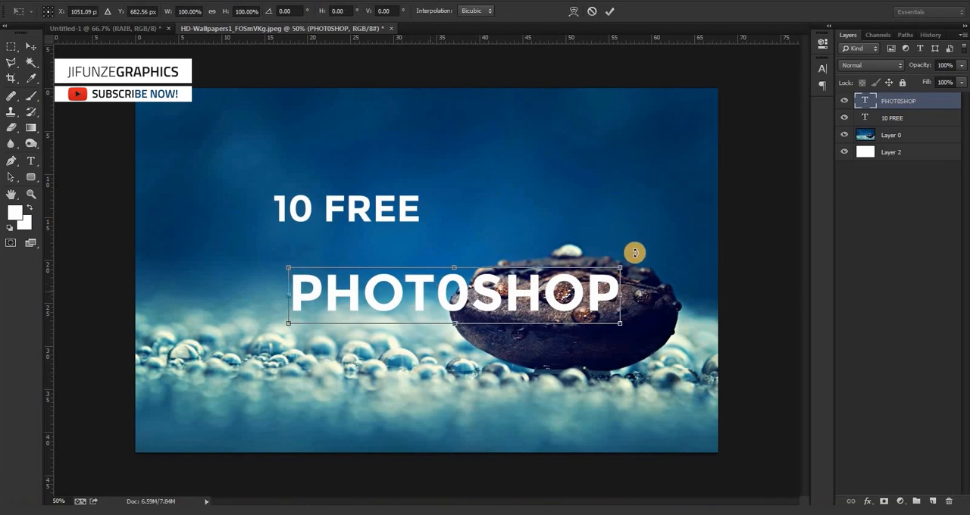
pyautogui.moveTo(620, 267); pyautogui.dragTo(678, 198)
pyautogui.moveTo(284, 324); pyautogui.dragTo(225, 342)
pyautogui.press('Return')
pyautogui.moveTo(400, 296); pyautogui.dragTo(372, 313)
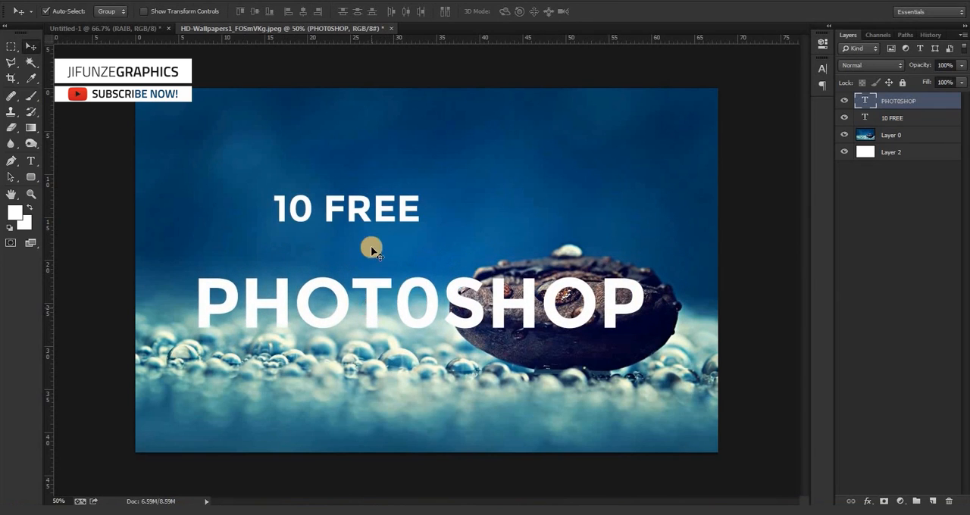
pyautogui.moveTo(386, 206); pyautogui.dragTo(457, 245)
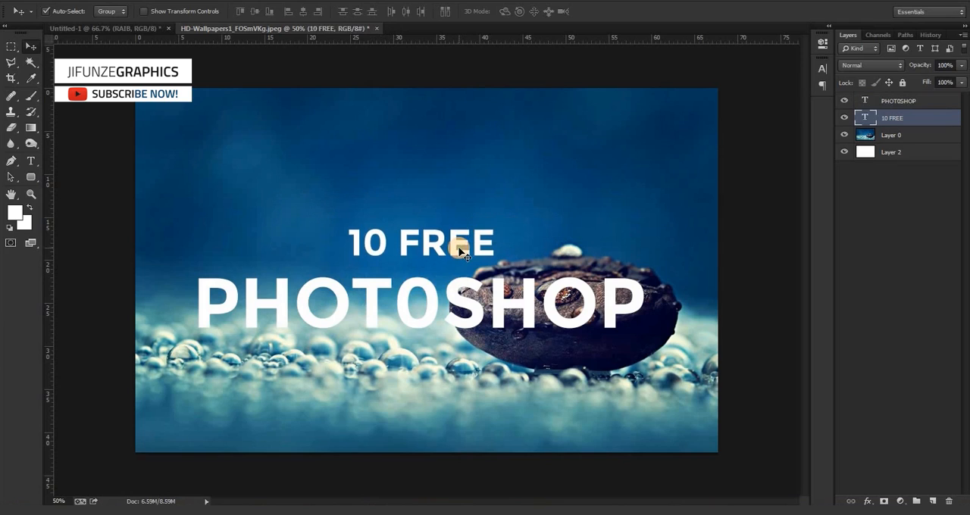
# Add a separate text layer reading "TIPS" in the empty blue area above the other words.
pyautogui.press('t')
pyautogui.click(454, 157)
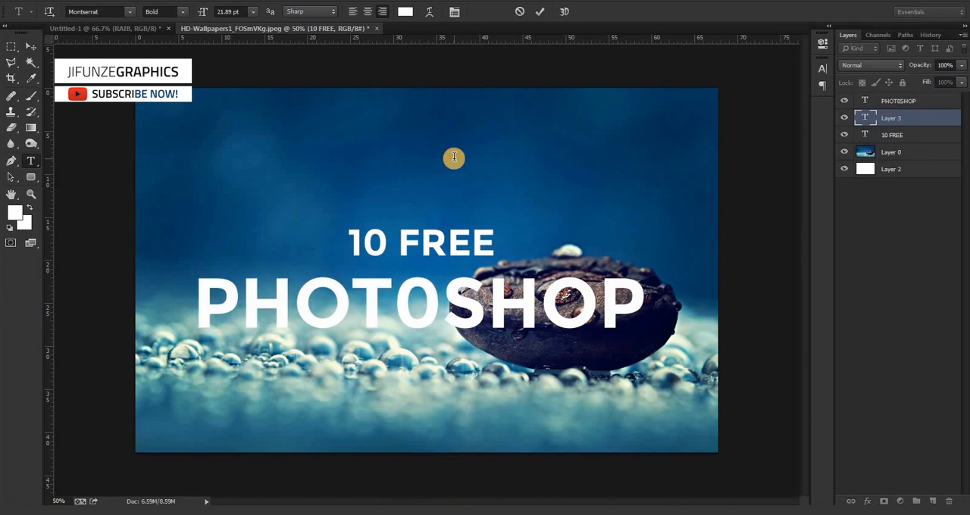
pyautogui.write('TIPS')
pyautogui.click(31, 47)
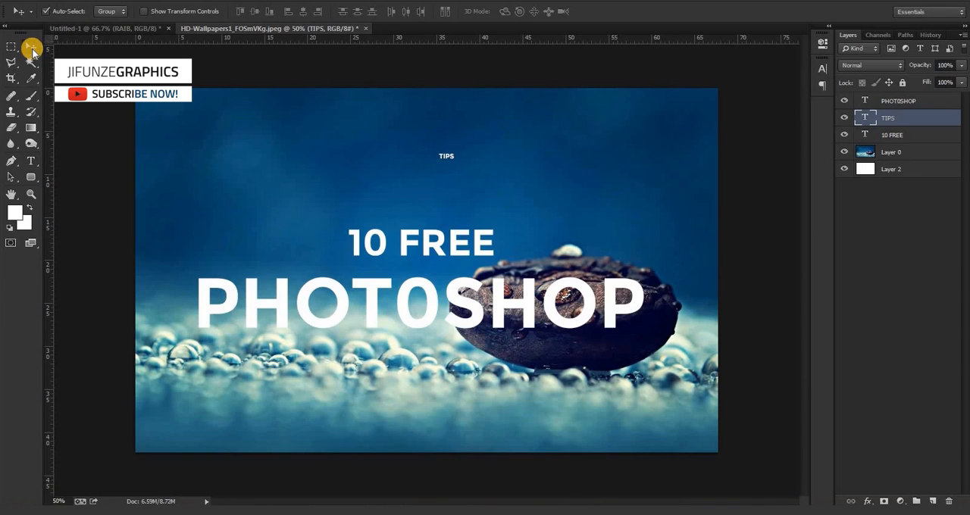
# Enlarge the TIPS text to about 196 pt and move it below the right end of PHOT0SHOP.
pyautogui.hotkey('ctrl', 't')
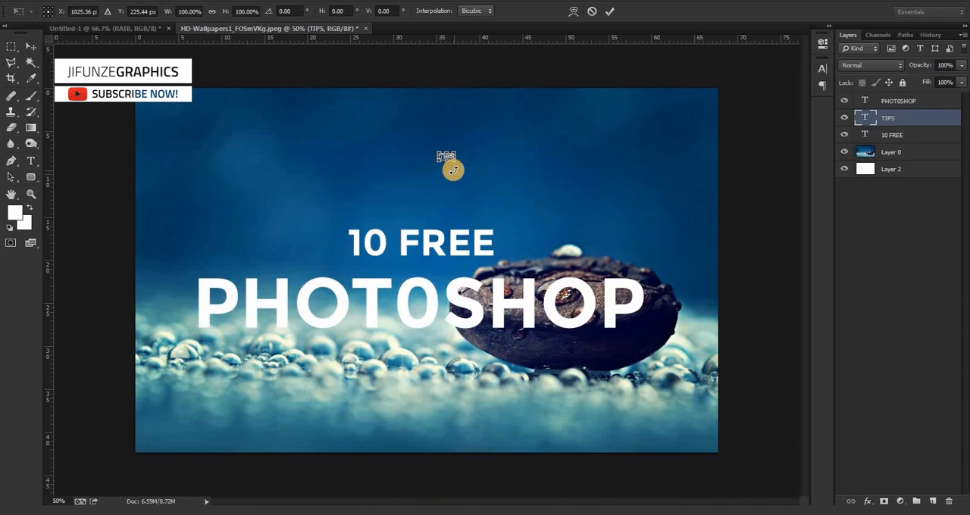
pyautogui.moveTo(454, 163); pyautogui.dragTo(572, 224)
pyautogui.doubleClick(497, 182)
pyautogui.moveTo(489, 182); pyautogui.dragTo(540, 357)
# Reduce the TIPS text to about 152 pt and move it up closer beneath PHOT0SHOP.
pyautogui.press('t')
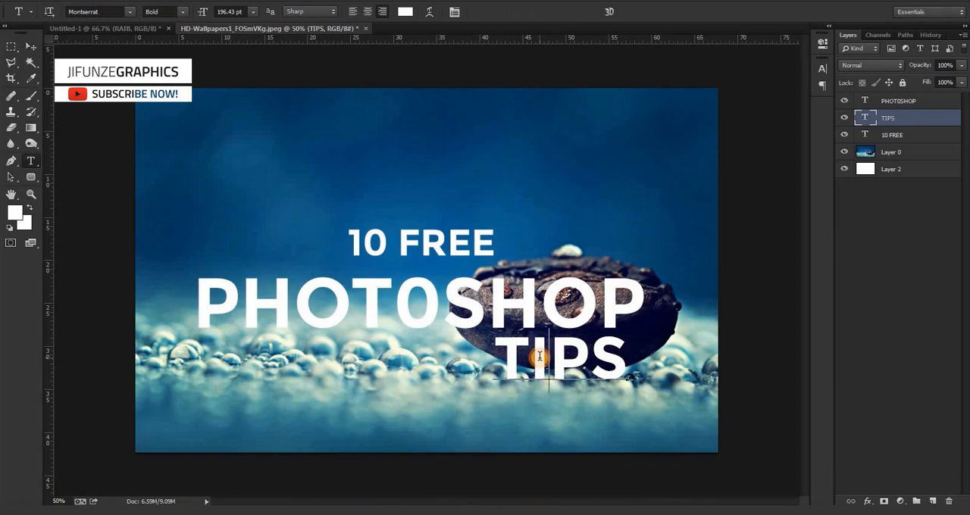
pyautogui.doubleClick(540, 356)
pyautogui.hotkey('ctrl', 'alt', 'shift', ',')
pyautogui.hotkey('ctrl', 'alt', 'shift', ',')
pyautogui.hotkey('ctrl', 'alt', 'shift', ',')
pyautogui.hotkey('ctrl', 'alt', 'shift', ',')
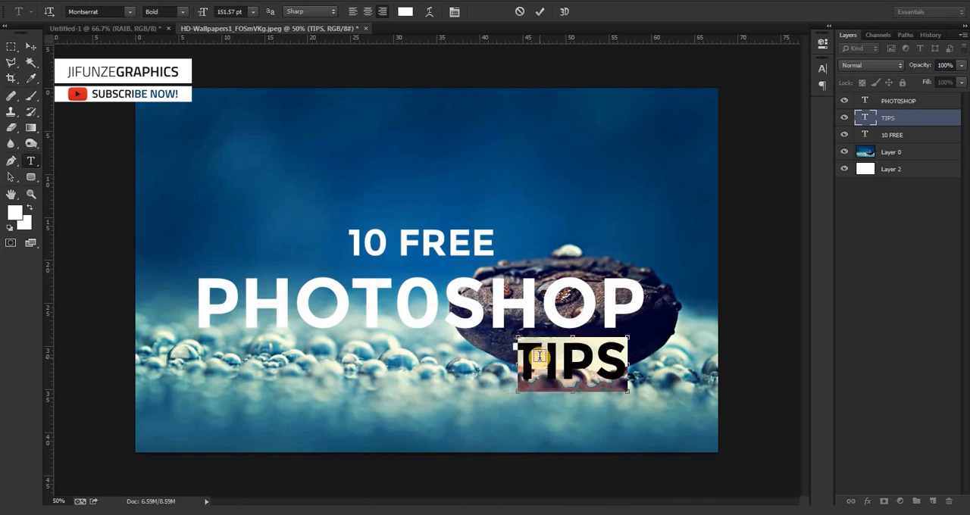
pyautogui.click(31, 47)
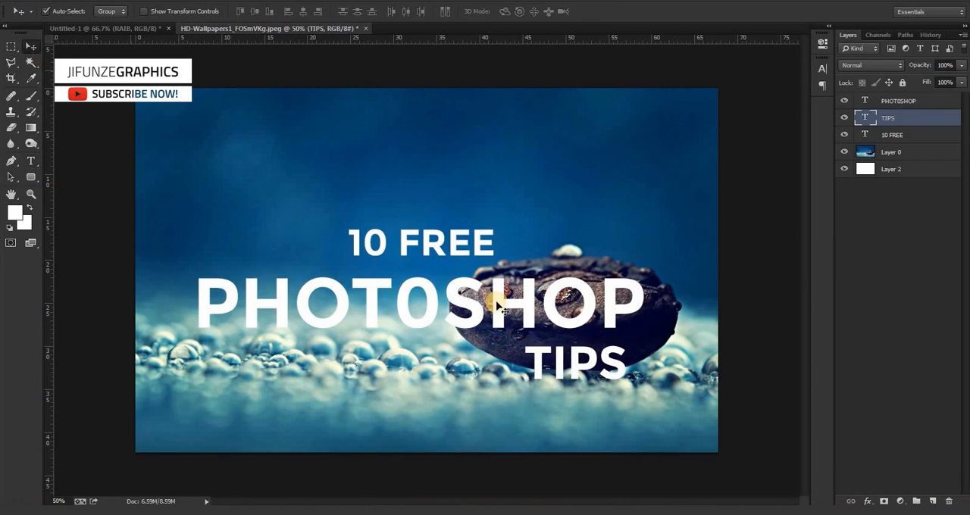
pyautogui.moveTo(578, 346); pyautogui.dragTo(578, 348)
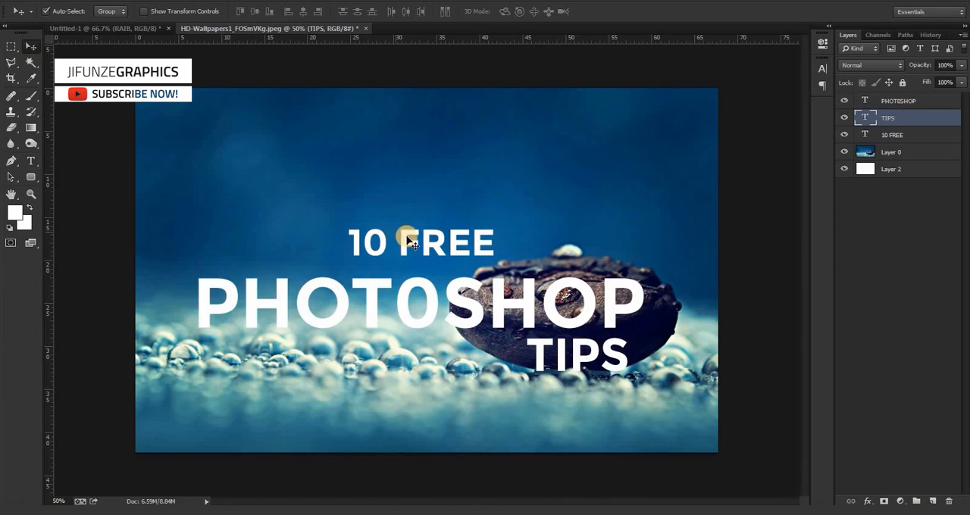
# Move "10 FREE" close above PHOT0SHOP and align its left edge with the start of that word.
pyautogui.moveTo(409, 243)
pyautogui.mouseDown()
pyautogui.moveTo(292, 237)
pyautogui.moveTo(397, 248)
pyautogui.mouseUp()
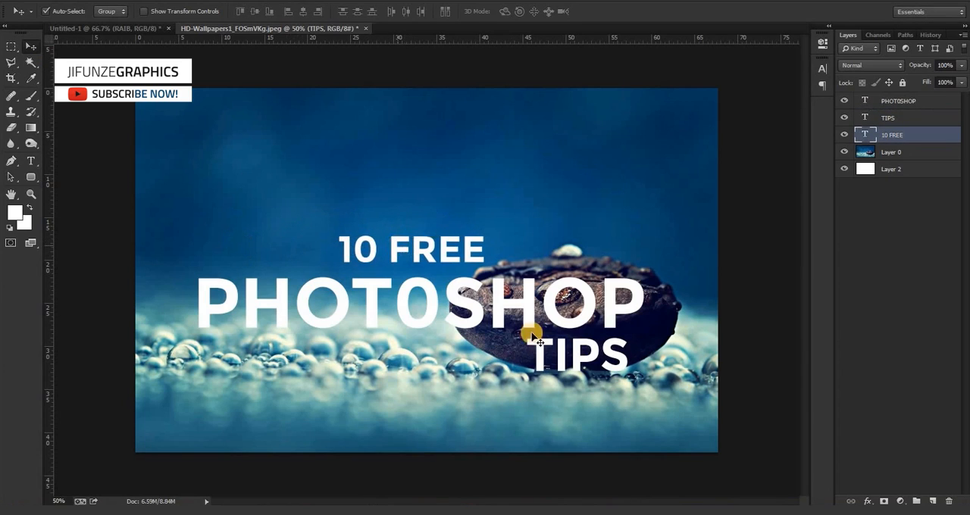
pyautogui.moveTo(294, 237); pyautogui.dragTo(333, 256)
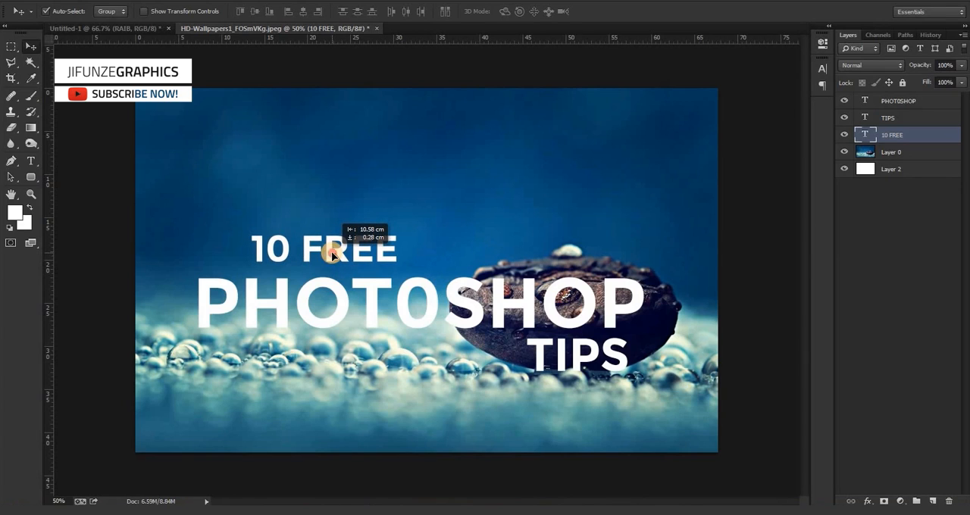
pyautogui.moveTo(333, 256); pyautogui.dragTo(285, 257)
pyautogui.press('Left')
pyautogui.press('Left')
pyautogui.press('Left')
pyautogui.press('Left')
pyautogui.press('Left')
pyautogui.press('Left')
pyautogui.press('Left')
pyautogui.press('Left')
pyautogui.press('Left')
pyautogui.press('Left')
pyautogui.press('Left')
pyautogui.press('Left')
pyautogui.press('Left')
pyautogui.press('Left')
pyautogui.press('Left')
pyautogui.press('Left')
pyautogui.press('Left')
pyautogui.press('Left')
pyautogui.press('Left')
pyautogui.press('Left')
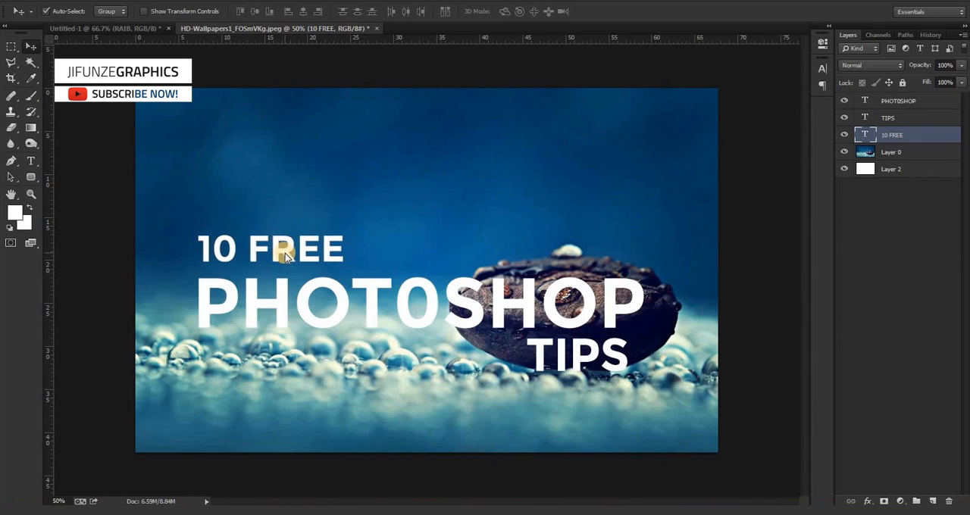
pyautogui.press('Left')
pyautogui.press('Left')
pyautogui.press('Left')
pyautogui.press('Left')
pyautogui.press('Down')
pyautogui.press('Down')
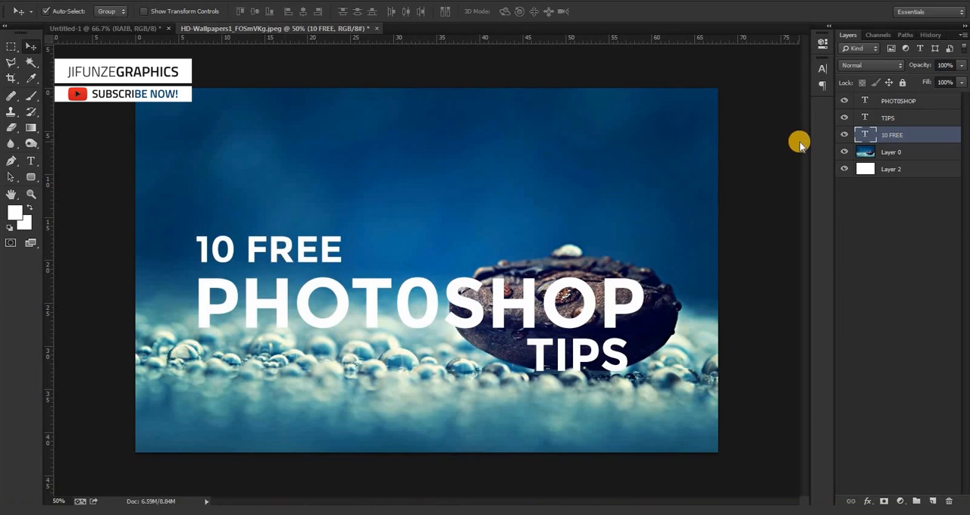
# Merge the three text layers into one and load the merged lettering as a selection.
pyautogui.keyDown('shift'); pyautogui.click(884, 105); pyautogui.keyUp('shift')
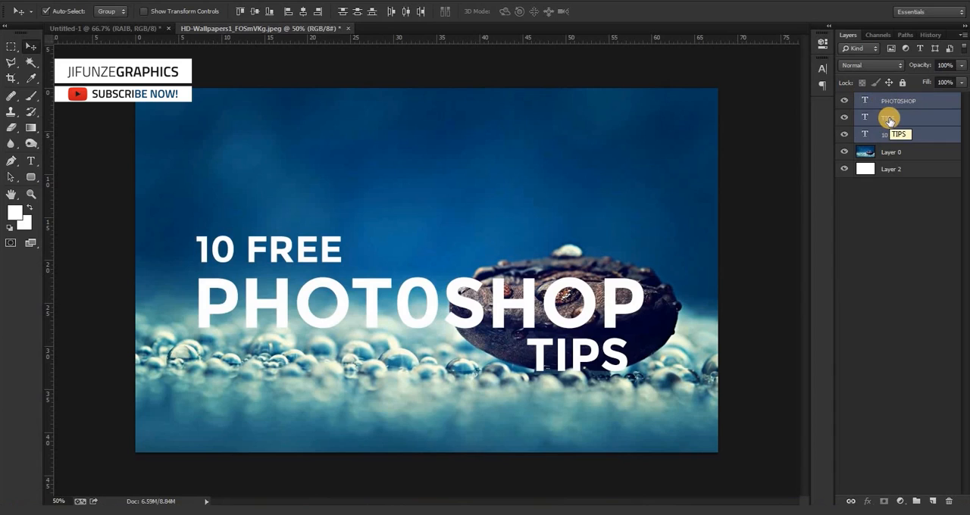
pyautogui.hotkey('ctrl', 'e')
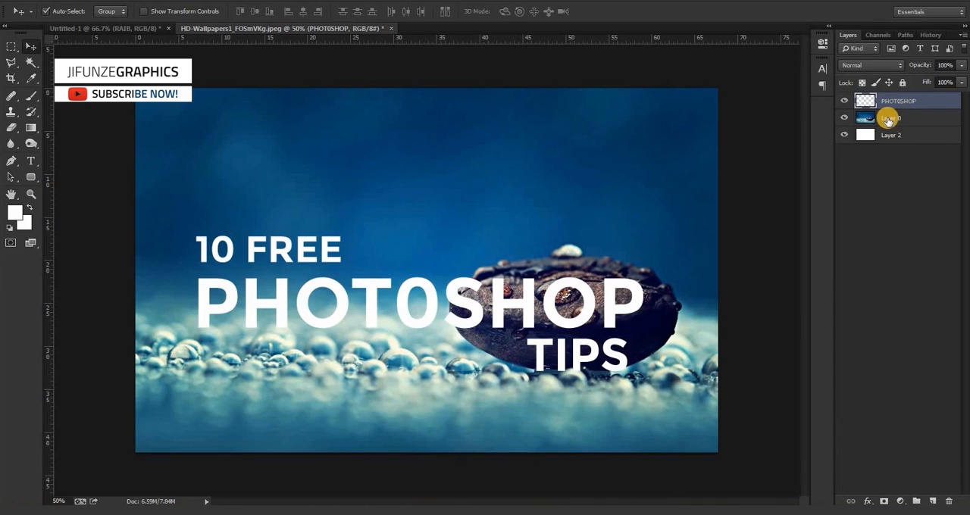
pyautogui.moveTo(888, 120); pyautogui.dragTo(866, 103)
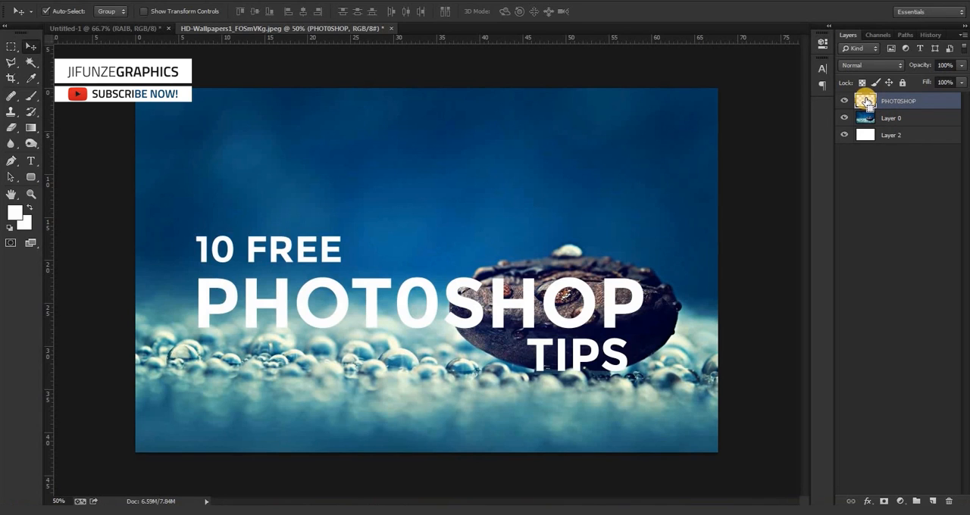
pyautogui.keyDown('ctrl'); pyautogui.click(866, 102); pyautogui.keyUp('ctrl')
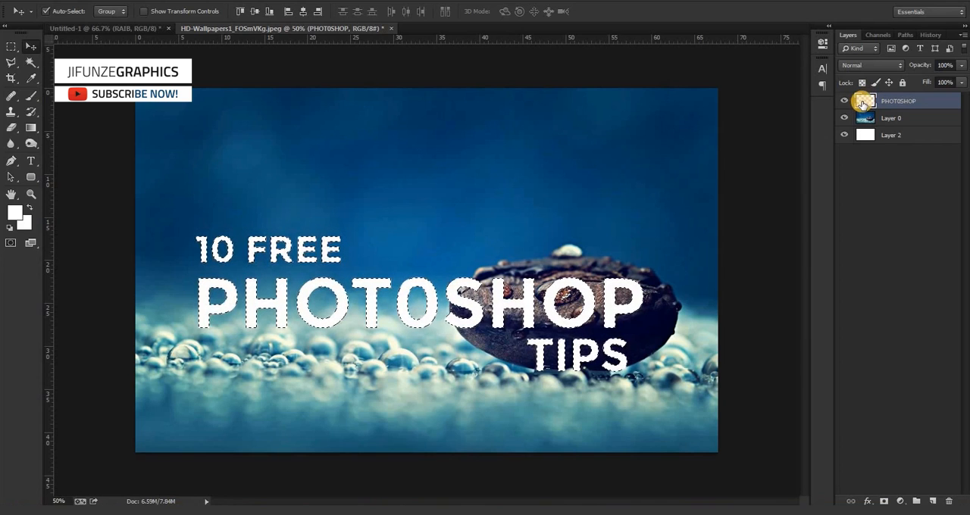
# Copy the letter-shaped area of Layer 0 to a new layer and lower Layer 0's opacity to fade the background.
pyautogui.click(882, 119)
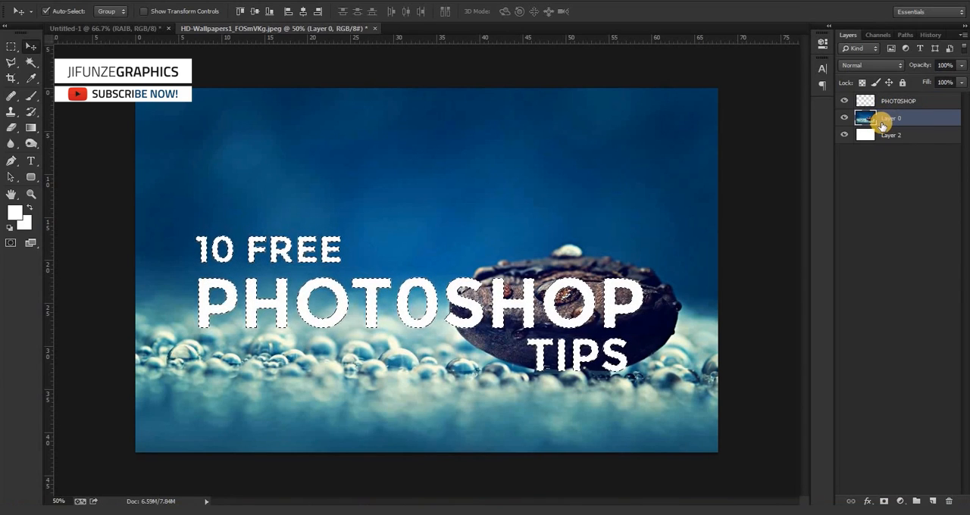
pyautogui.hotkey('ctrl', 'j')
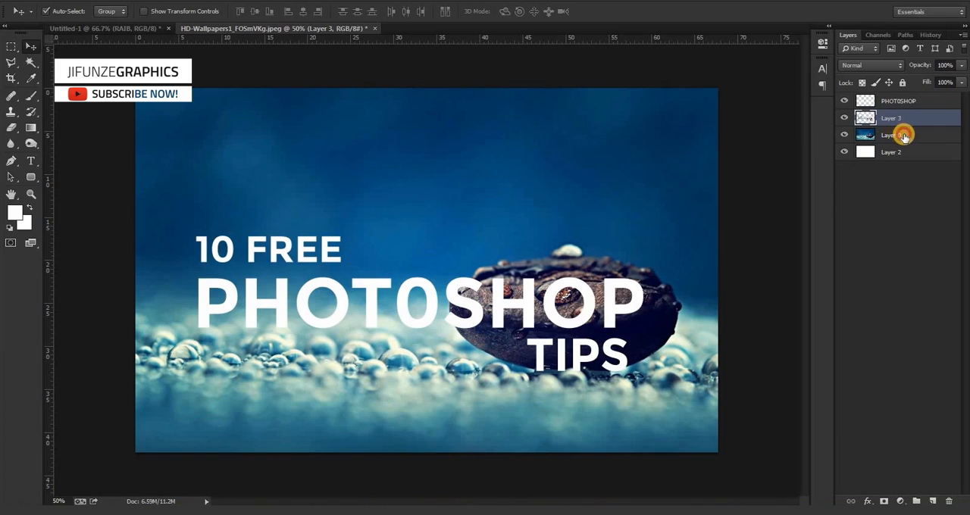
pyautogui.click(903, 135)
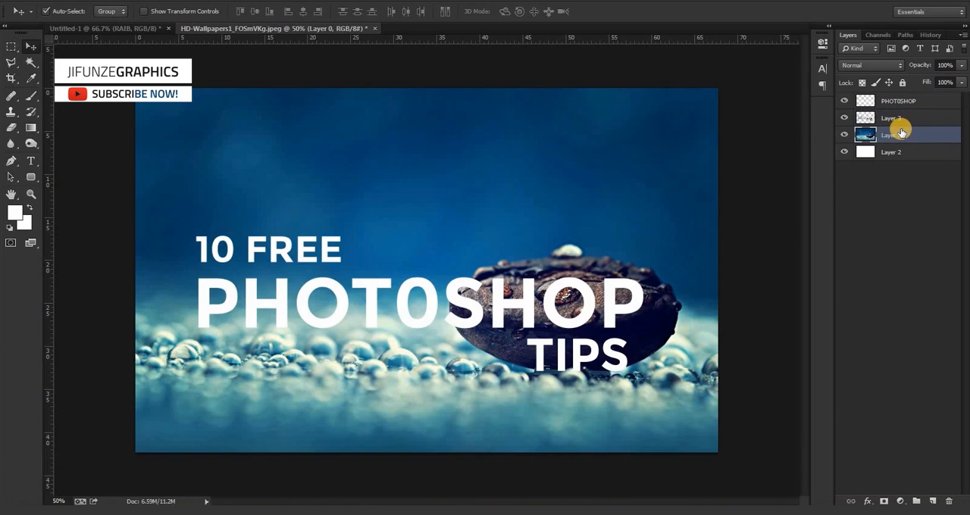
pyautogui.click(960, 65)
pyautogui.moveTo(962, 79); pyautogui.dragTo(926, 81)
# Hide the merged white PHOT0SHOP text layer and delete it, leaving the image-filled lettering.
pyautogui.click(900, 102)
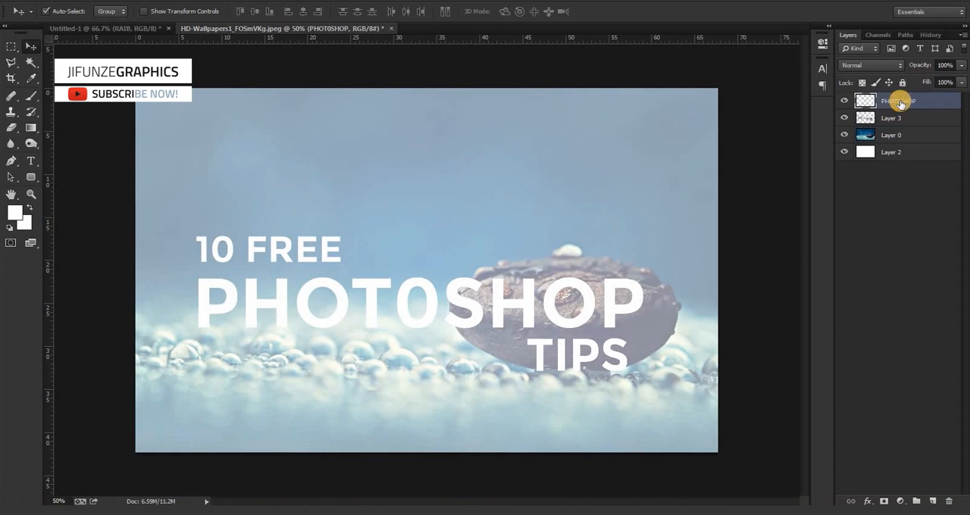
pyautogui.click(845, 102)
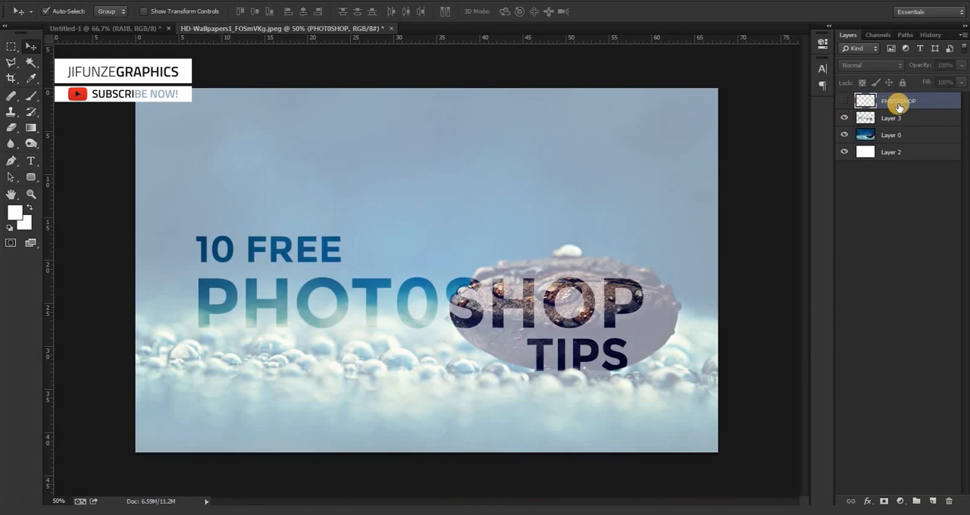
pyautogui.press('Delete')
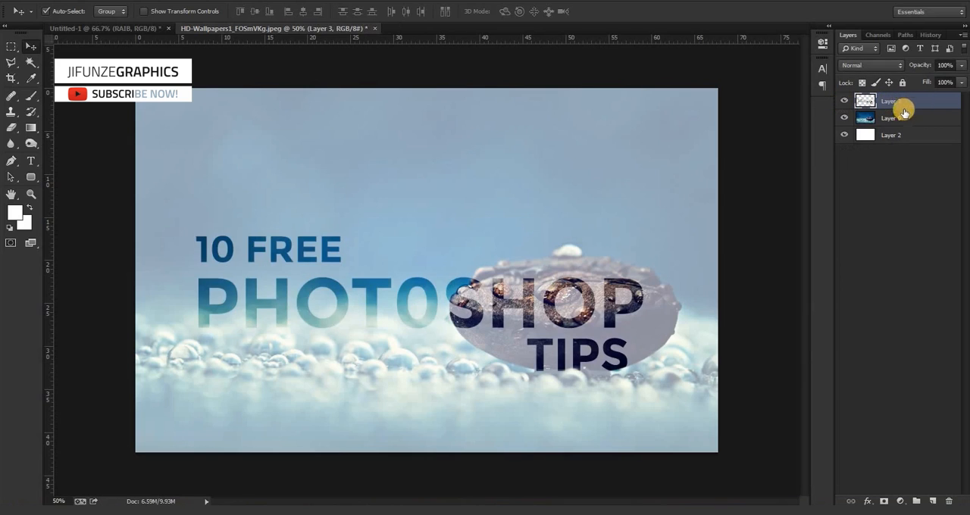